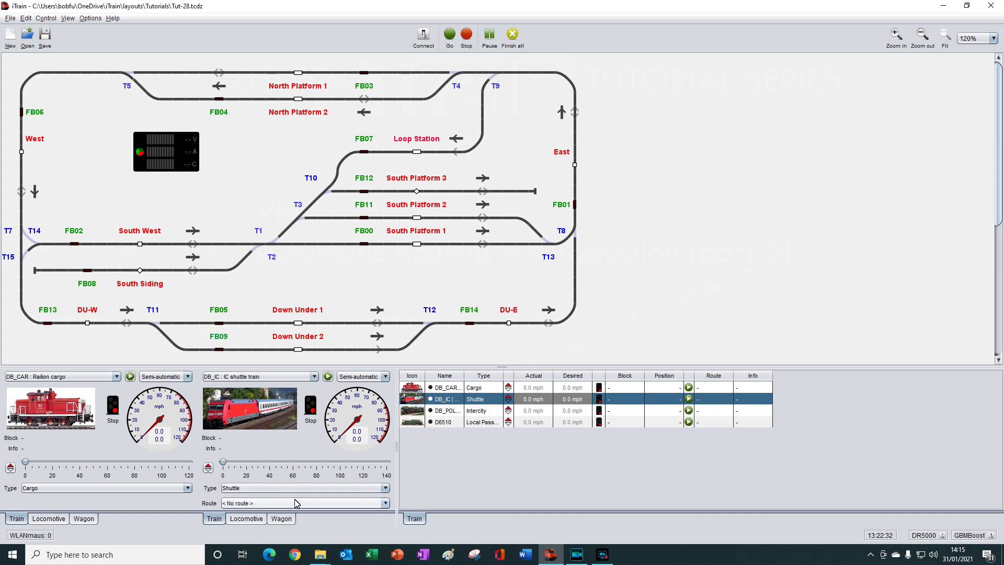
- Leave the shuttle train without a route and keep its driving mode semi-automatic
click(325, 503)
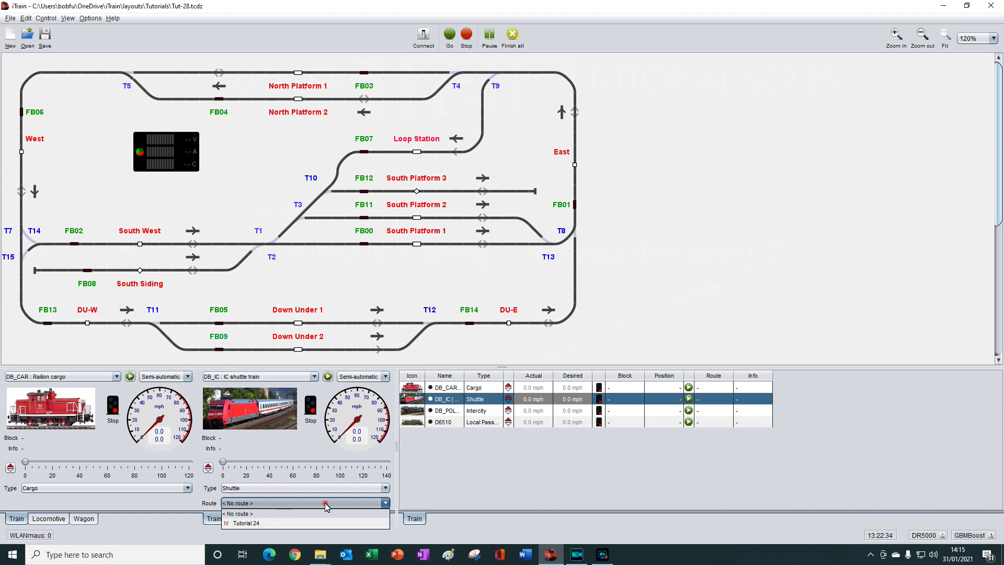
click(250, 514)
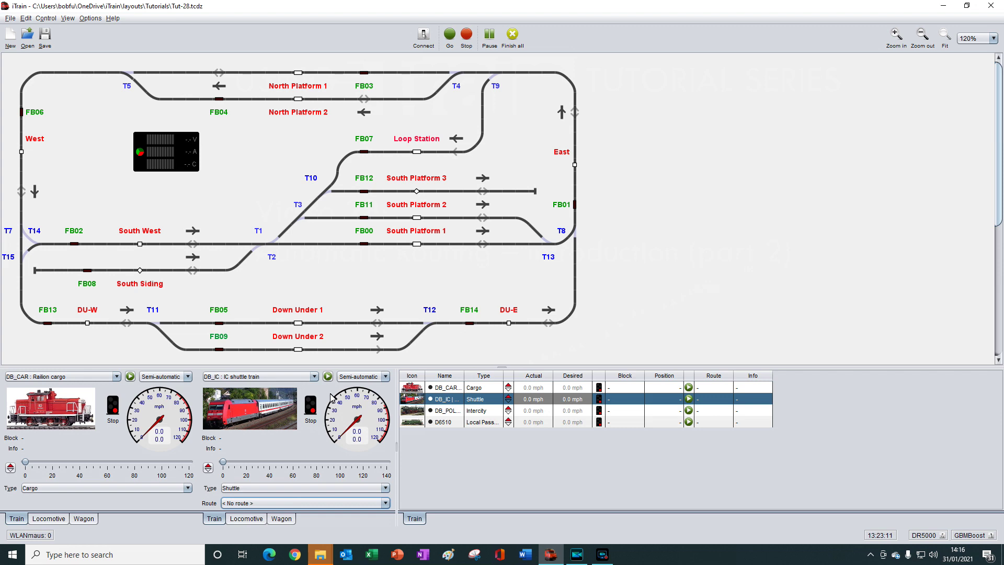
click(386, 377)
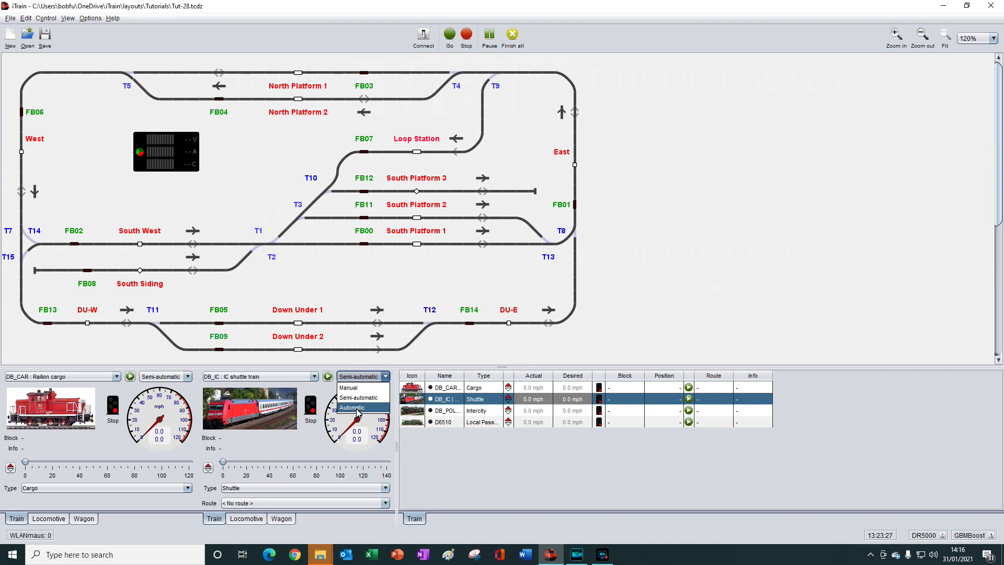
click(330, 396)
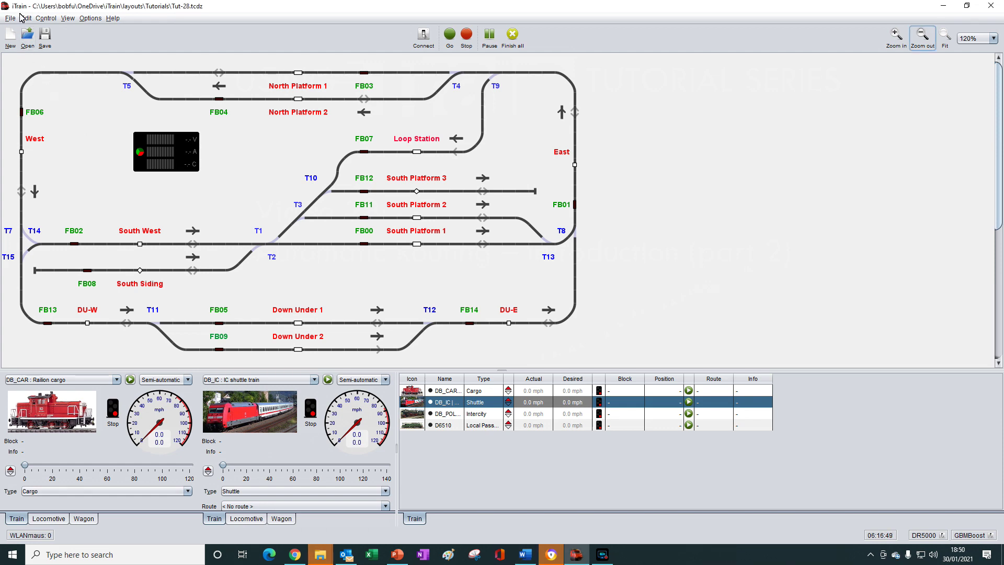
- Open the locomotive editor on DB 360, keep it Diesel, and view its Speed and Options tabs
click(26, 18)
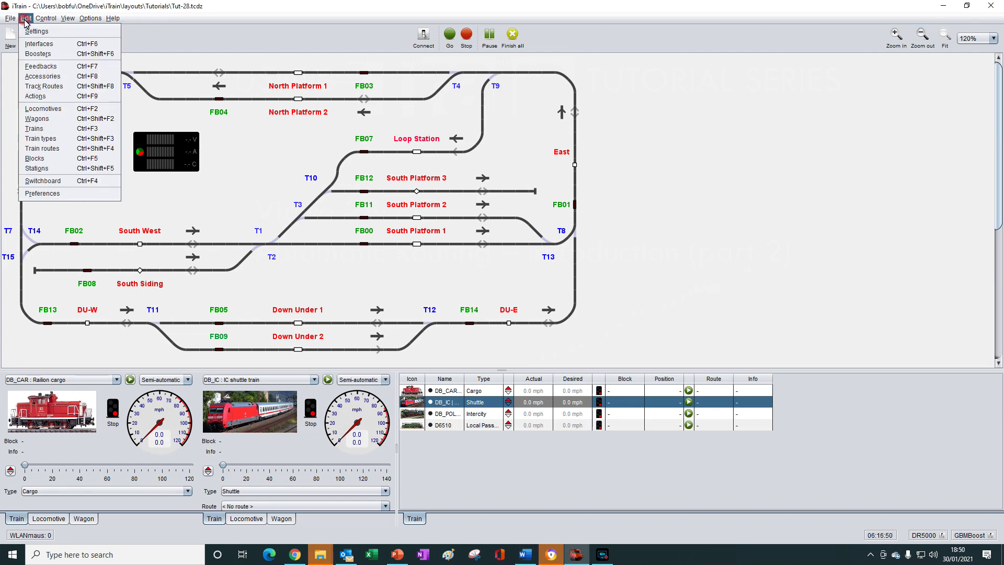
click(37, 110)
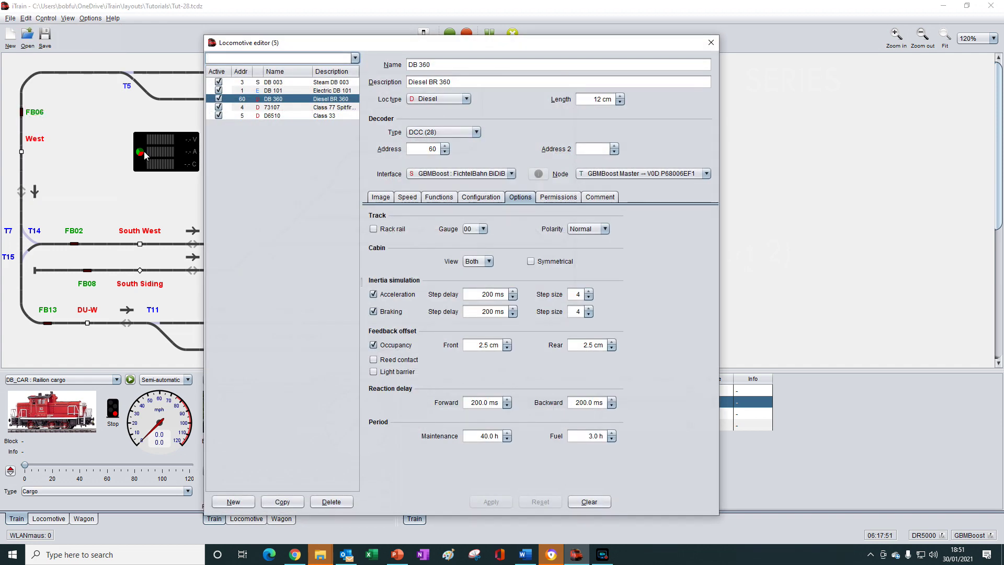
click(460, 66)
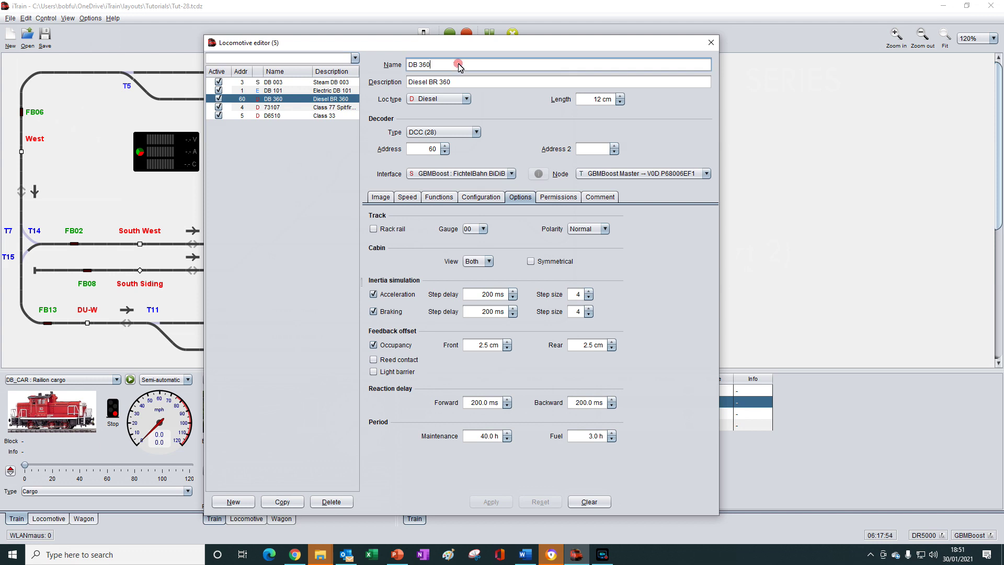
click(466, 100)
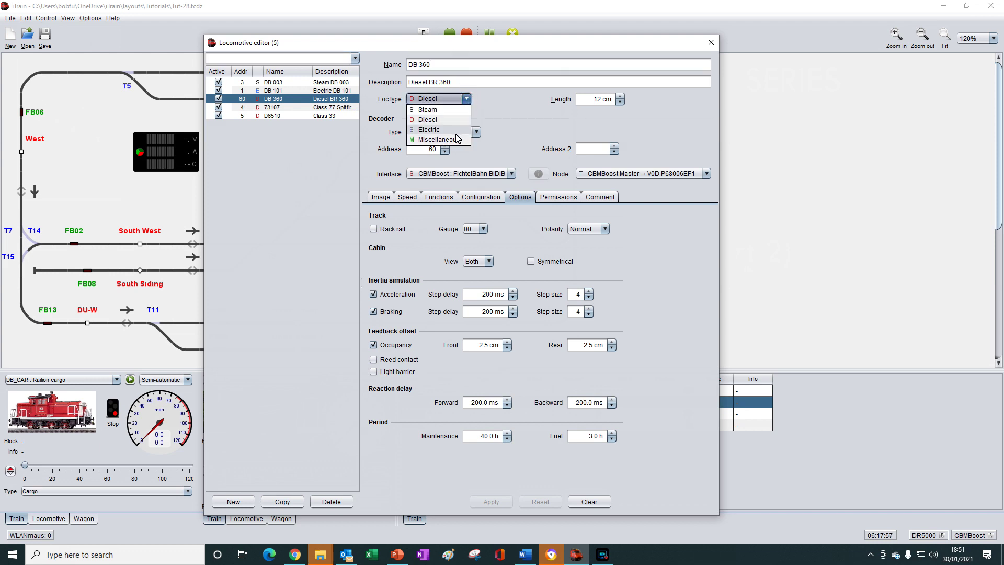
click(651, 106)
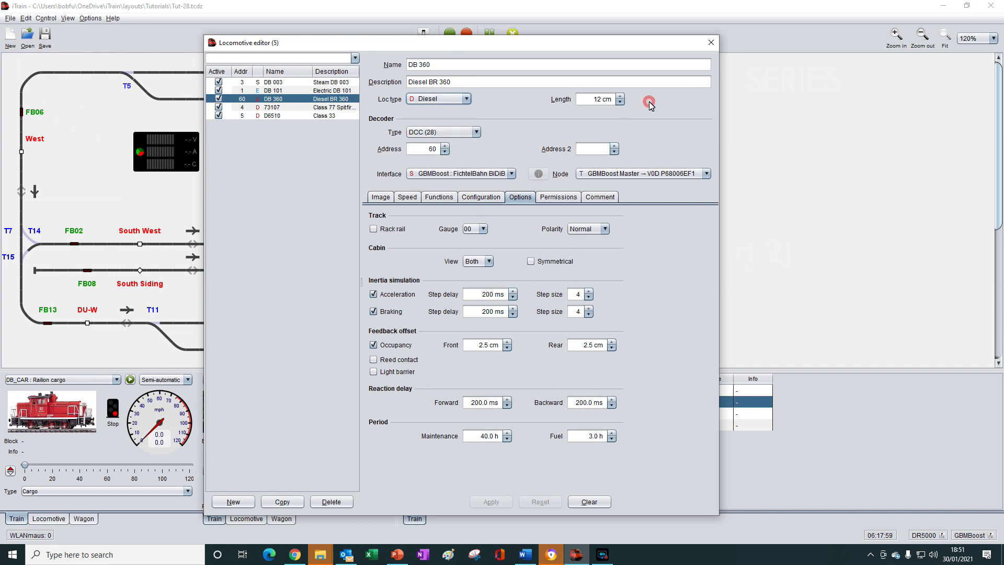
click(412, 197)
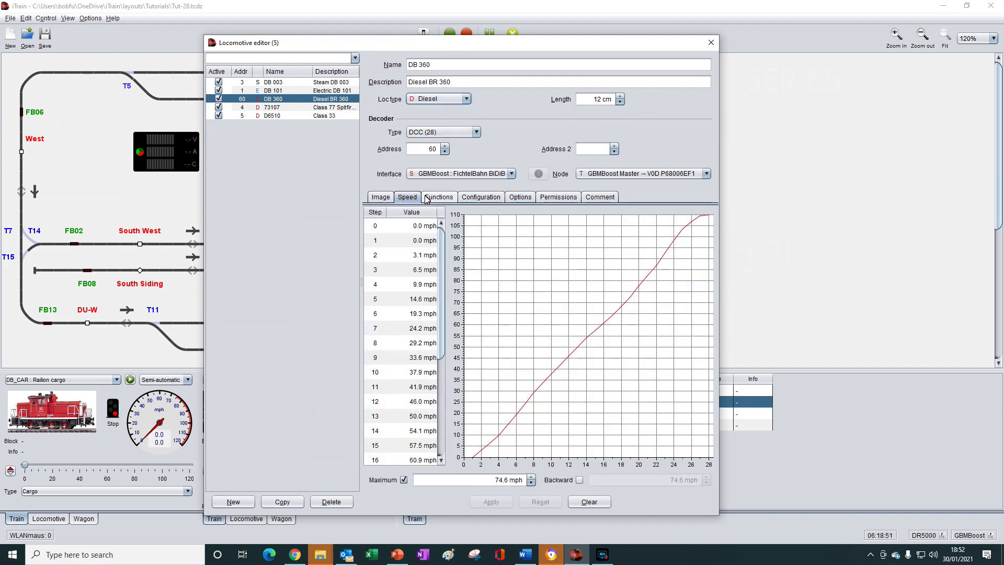
click(520, 197)
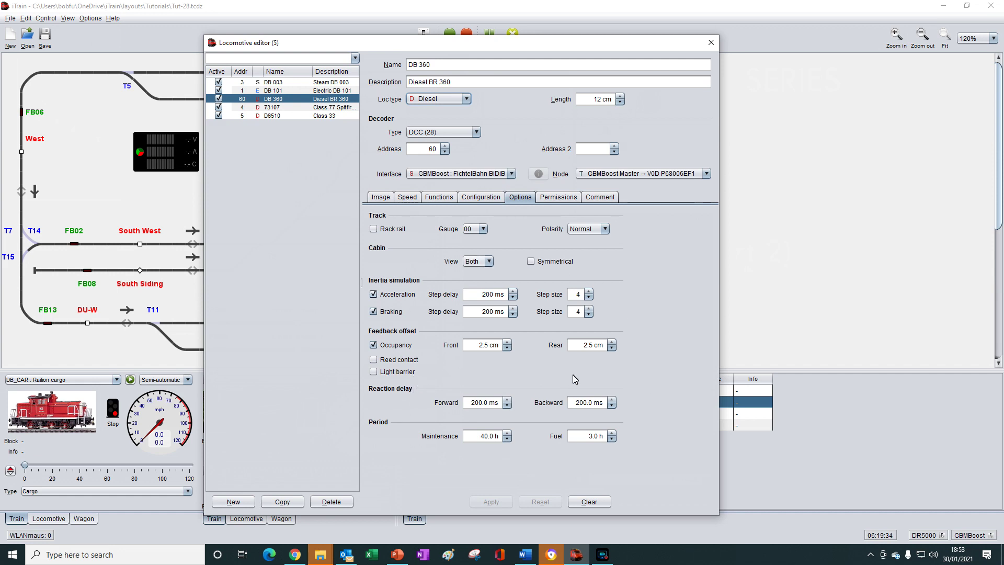
- Deny DB 360 access to South Siding 1, toggle its Active flag off and on, then close the editor
click(558, 202)
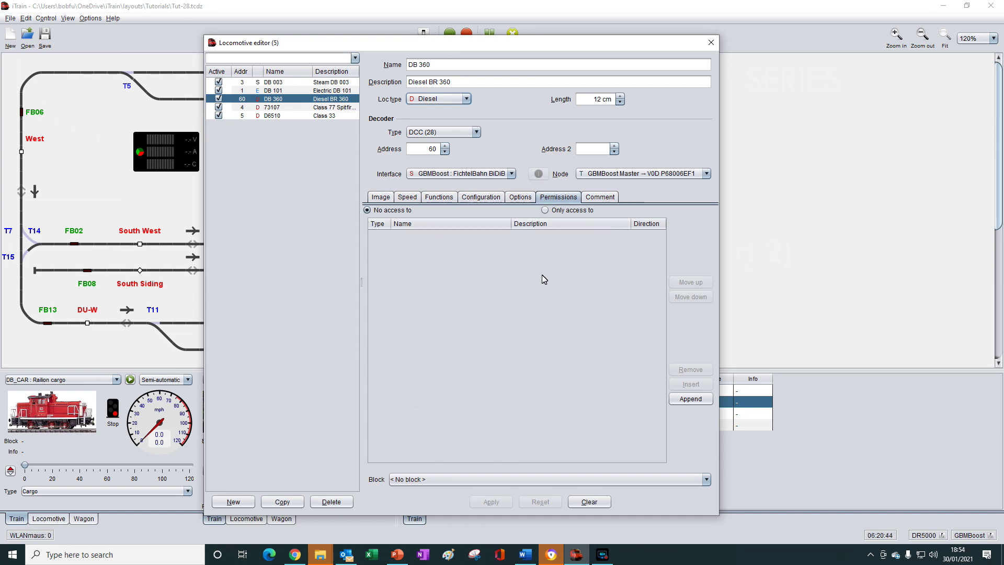
click(686, 399)
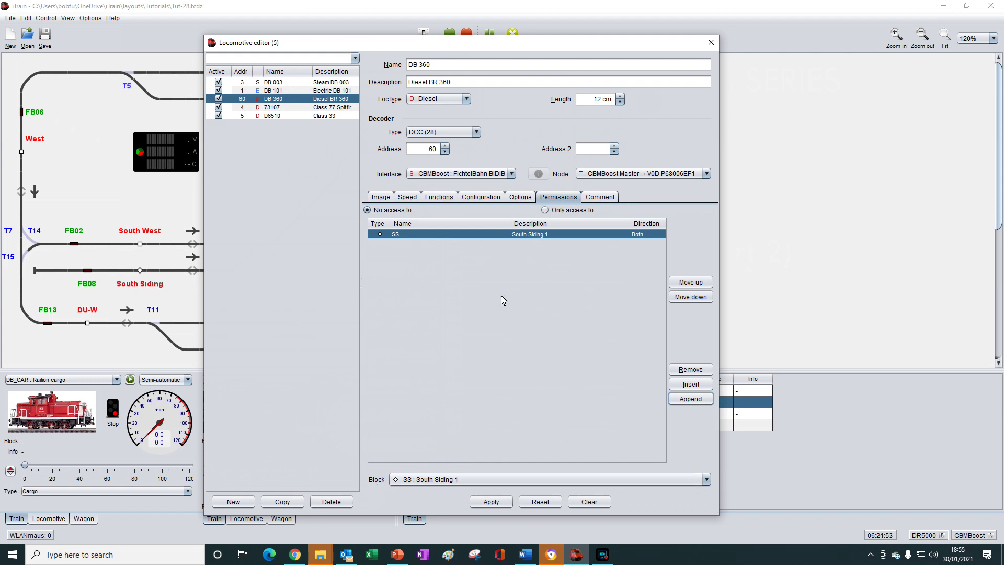
click(219, 99)
click(219, 100)
click(710, 43)
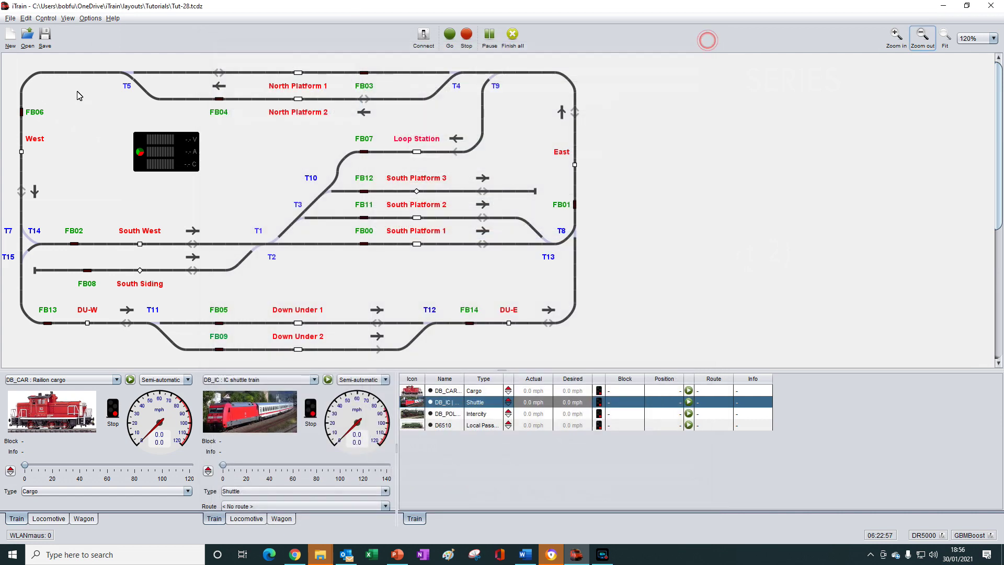
- Open the train editor on DB_CAR, keep its type Cargo, and view its DB 360 and wagon composition
click(25, 19)
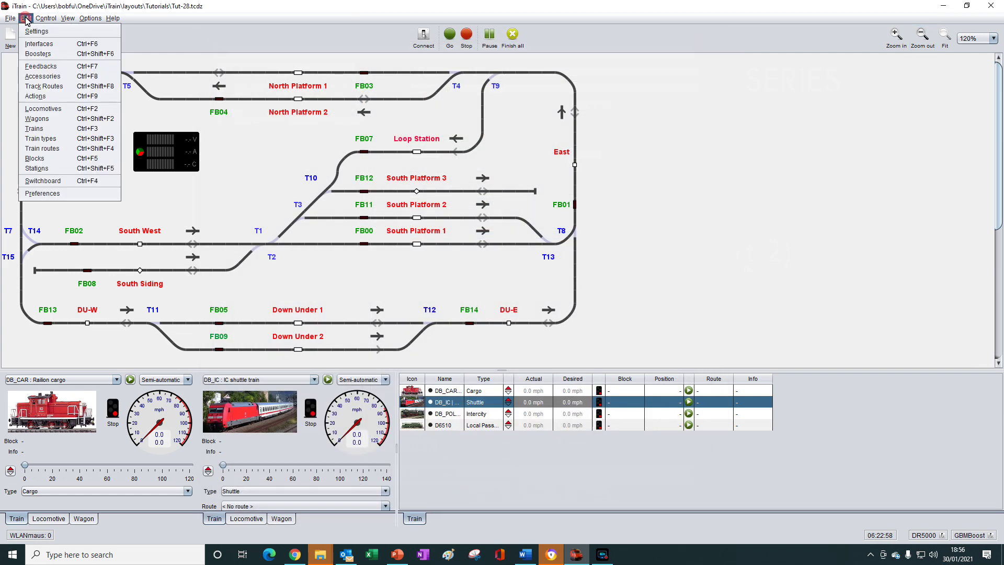
click(35, 129)
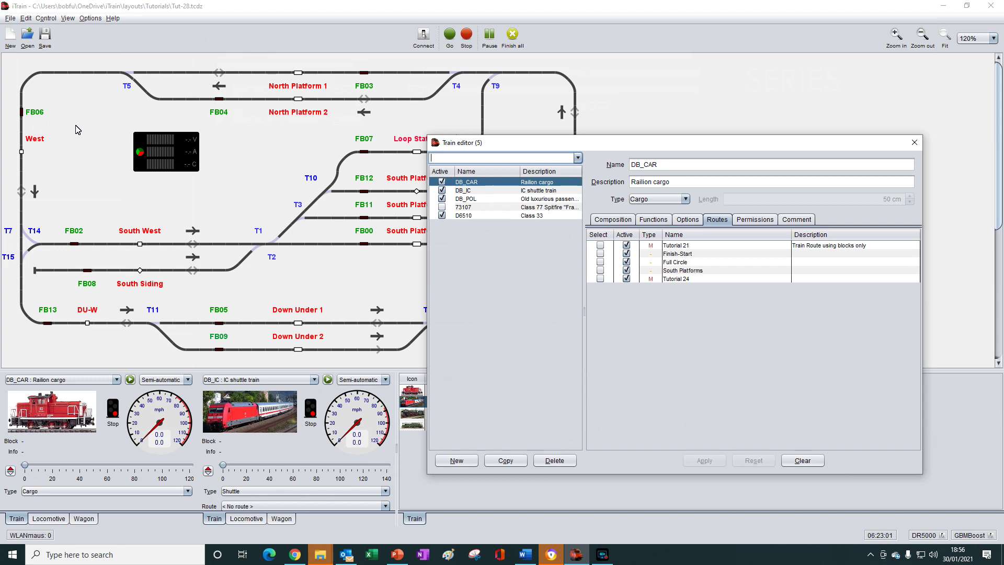
click(674, 169)
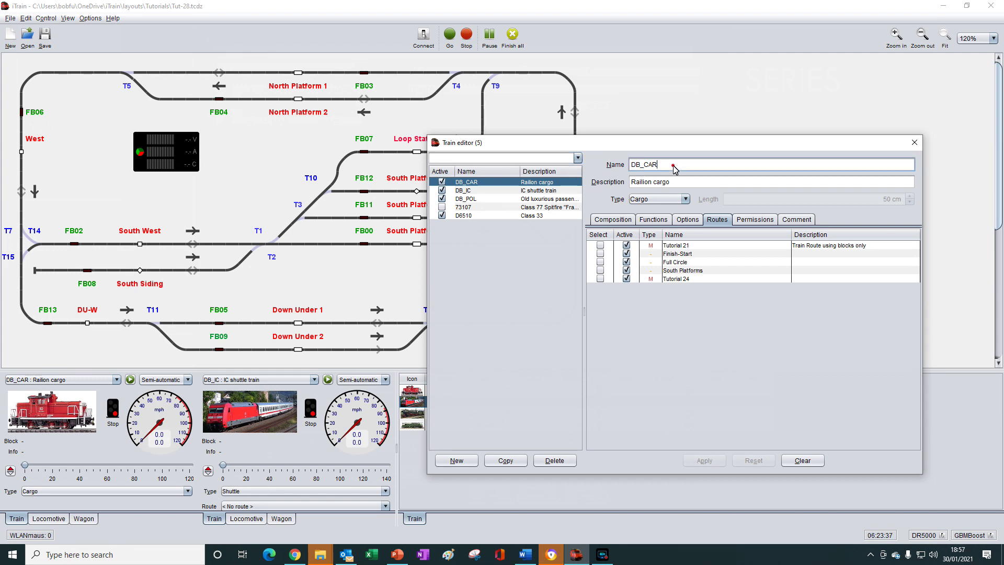
click(685, 200)
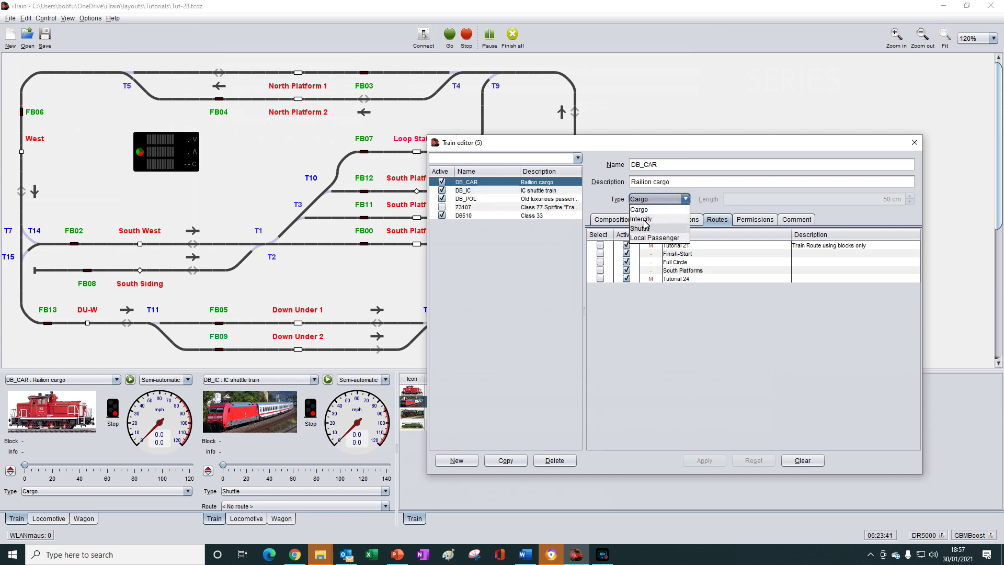
click(610, 220)
click(610, 221)
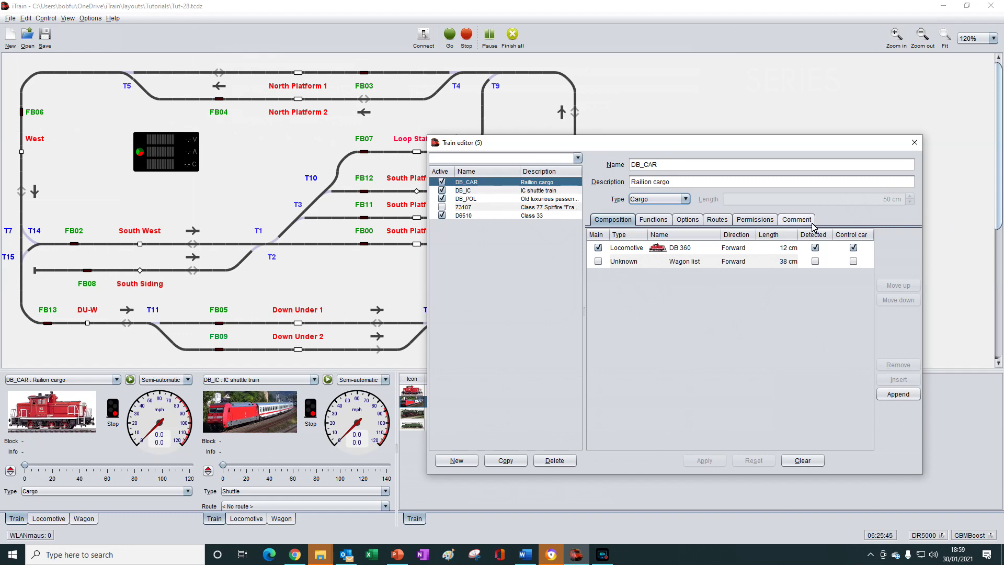
- View DB_CAR's permissions denying North Station Platform 1, then return to its composition
click(752, 221)
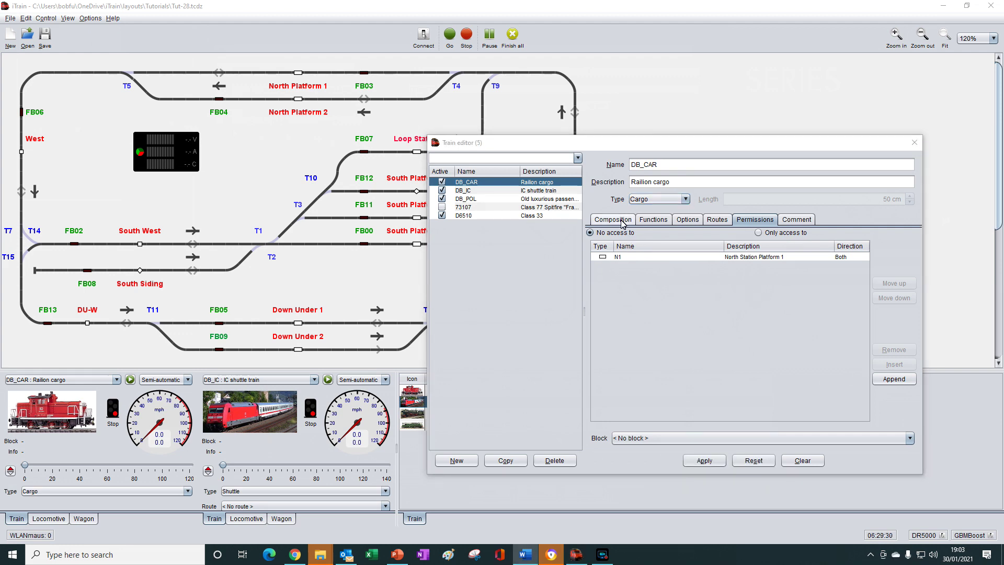
click(623, 222)
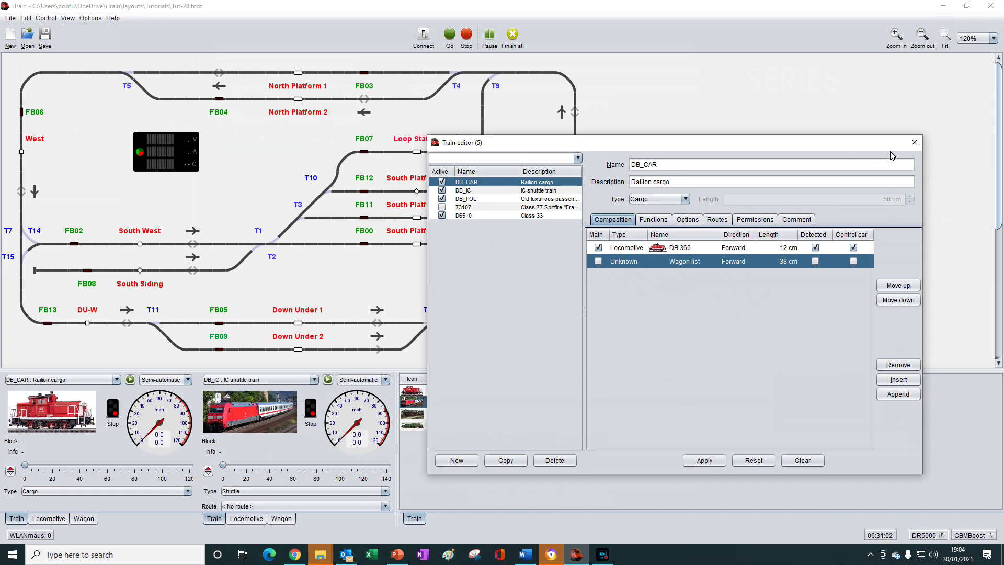
- Close the train editor and open the train type editor with Cargo's reservation and priority settings
click(914, 143)
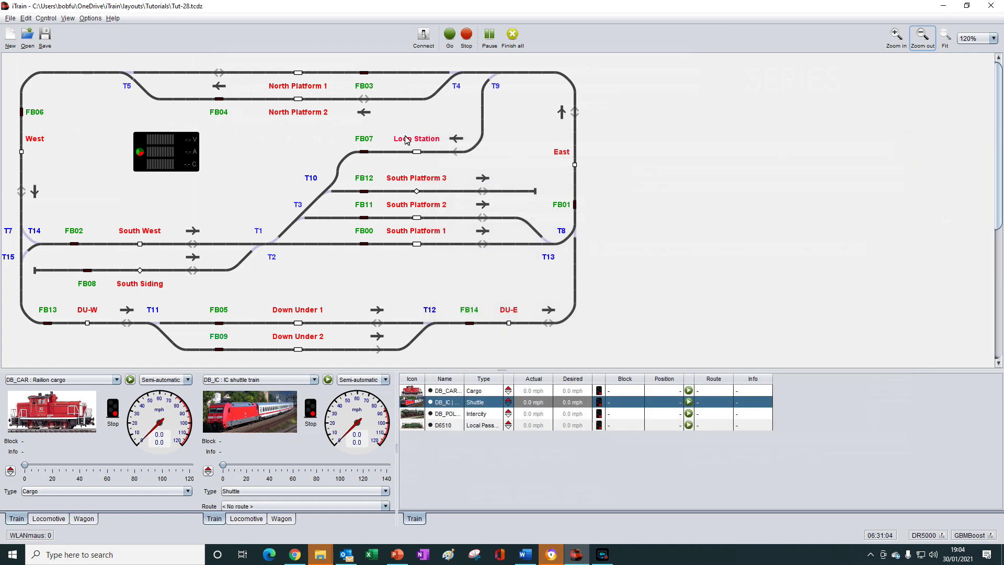
click(25, 18)
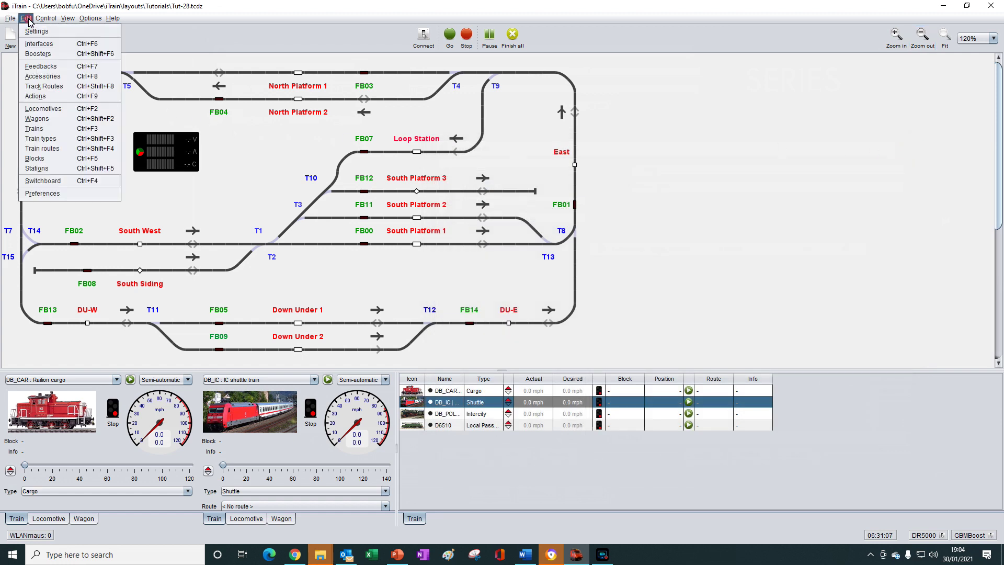
click(52, 140)
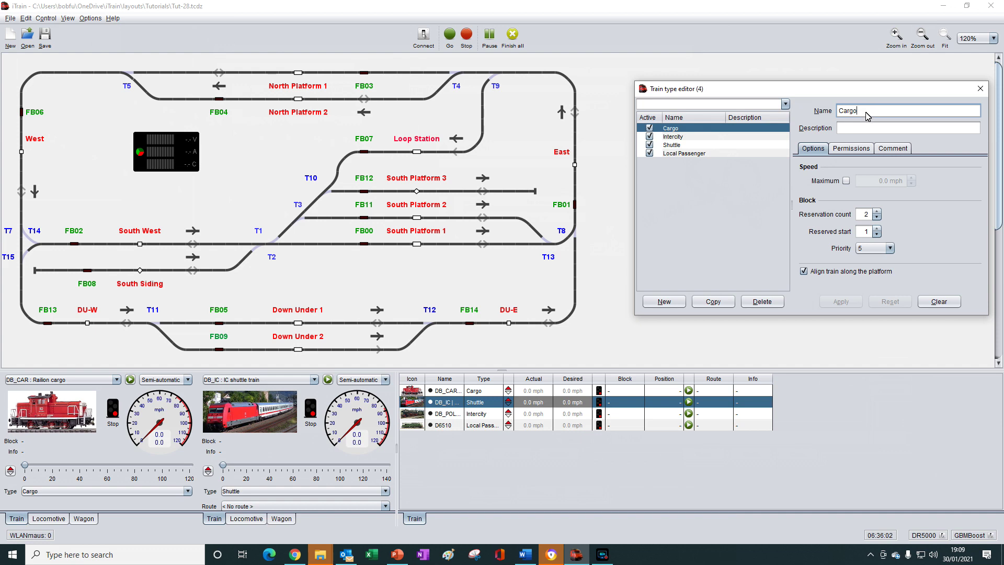
click(846, 181)
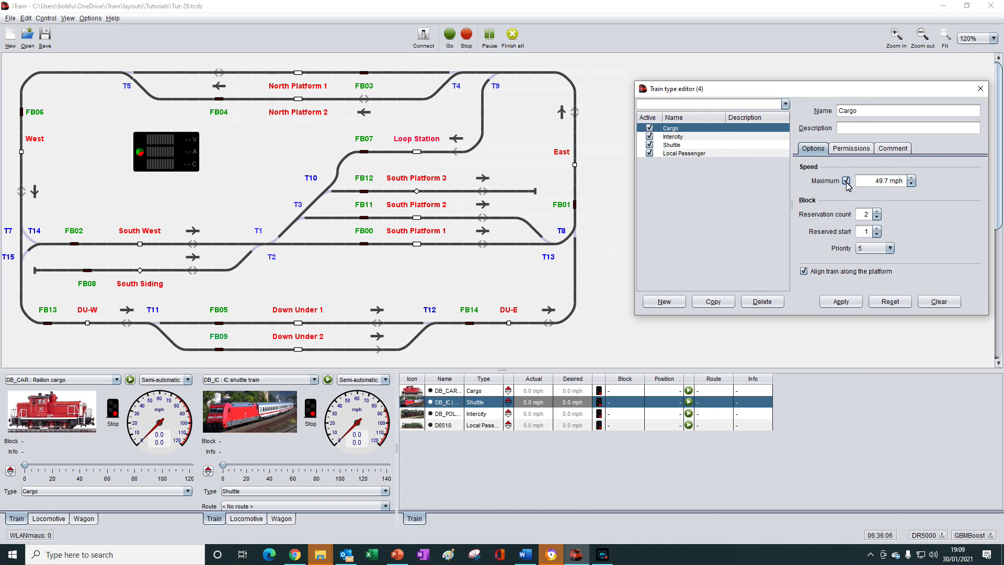
click(845, 181)
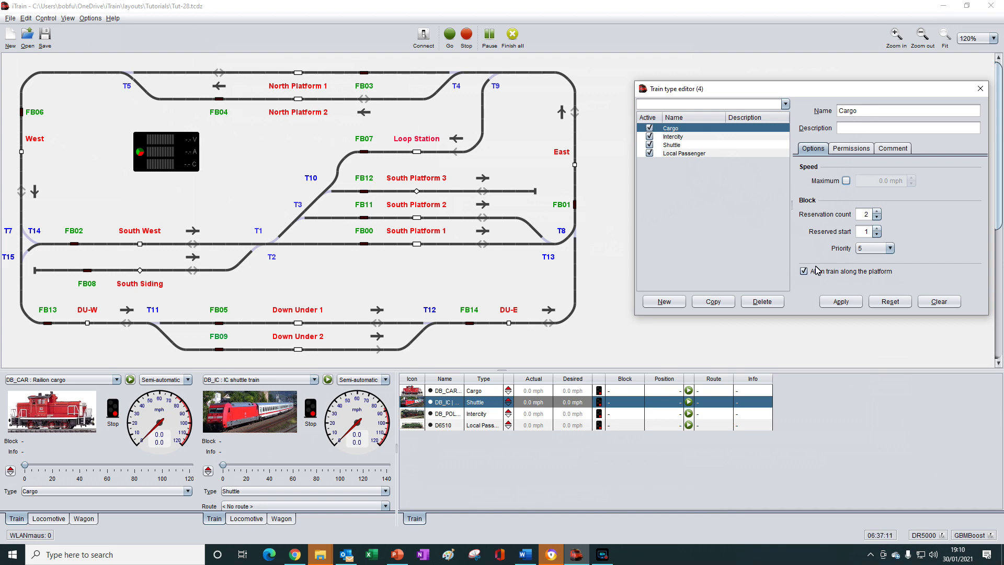
- Show the Cargo type's permissions, with no access to block SP2 at South Station
click(857, 149)
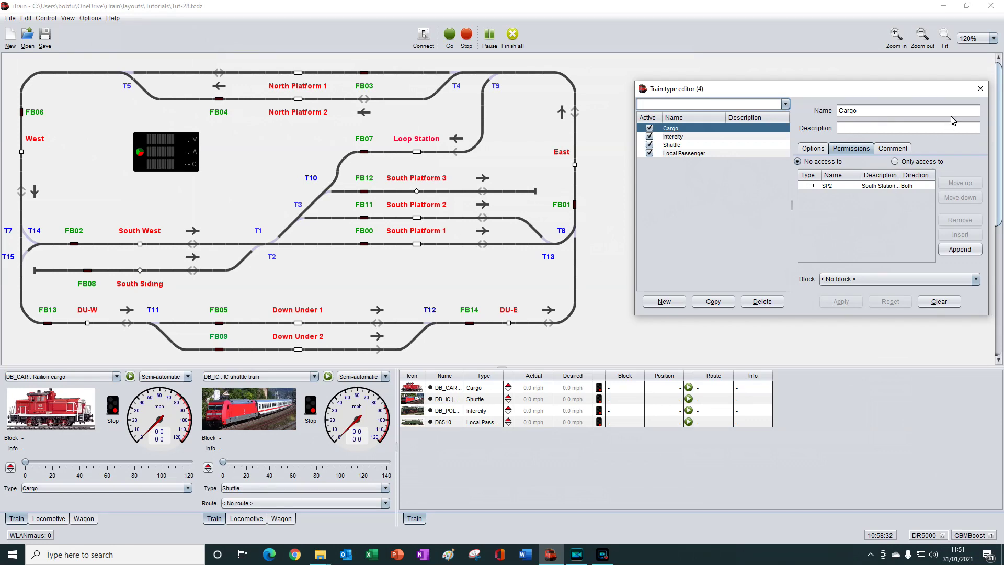
click(980, 88)
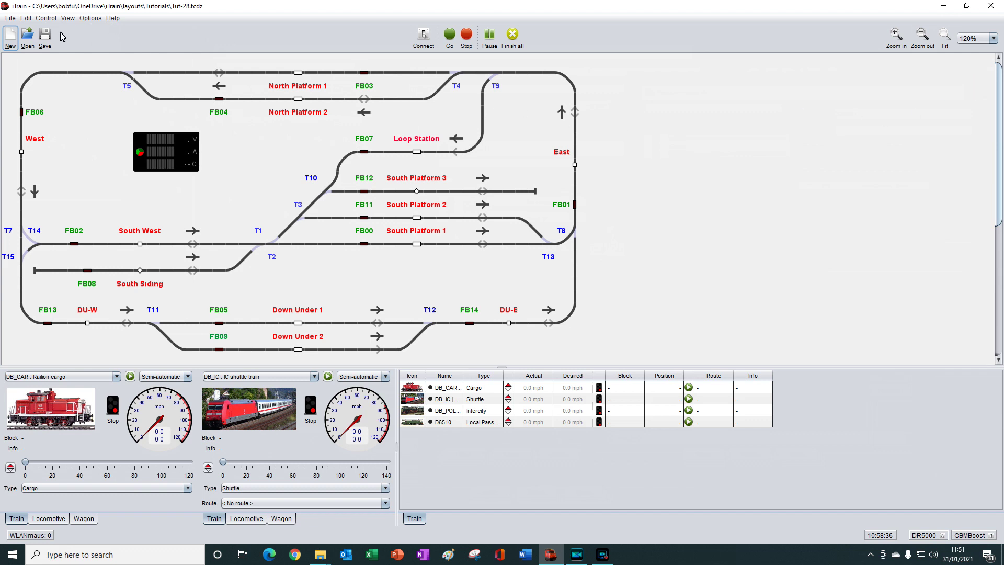
click(26, 19)
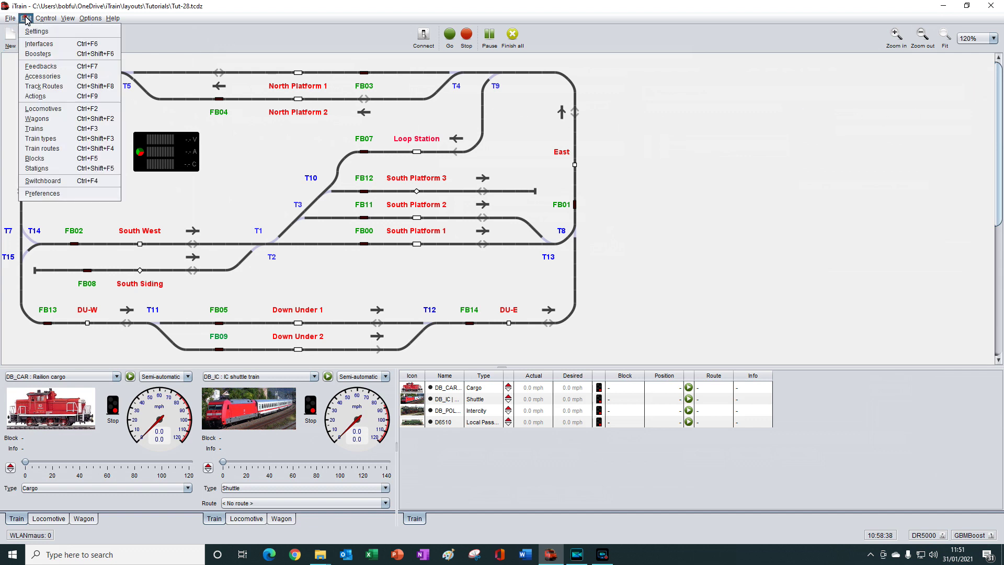
click(42, 130)
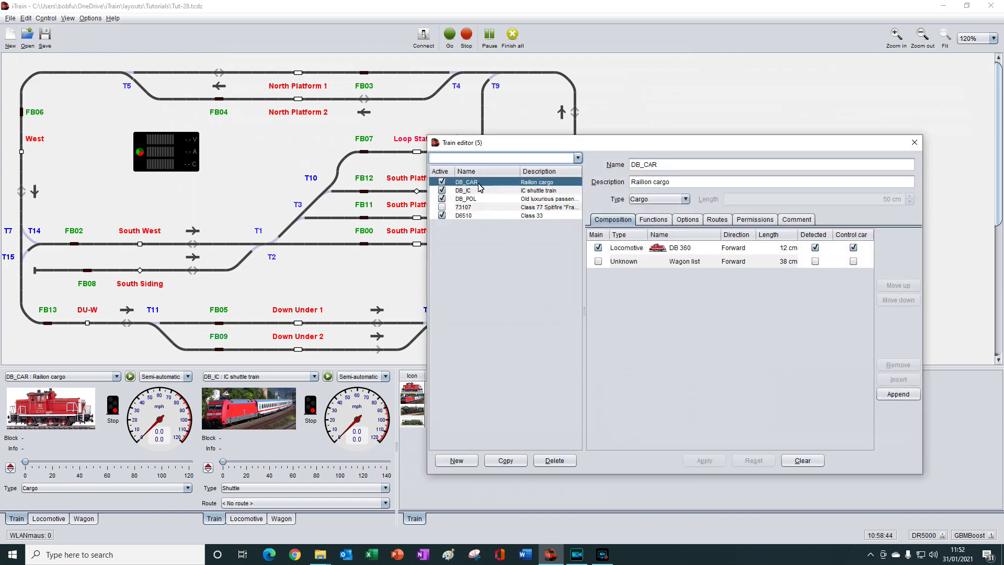
click(686, 200)
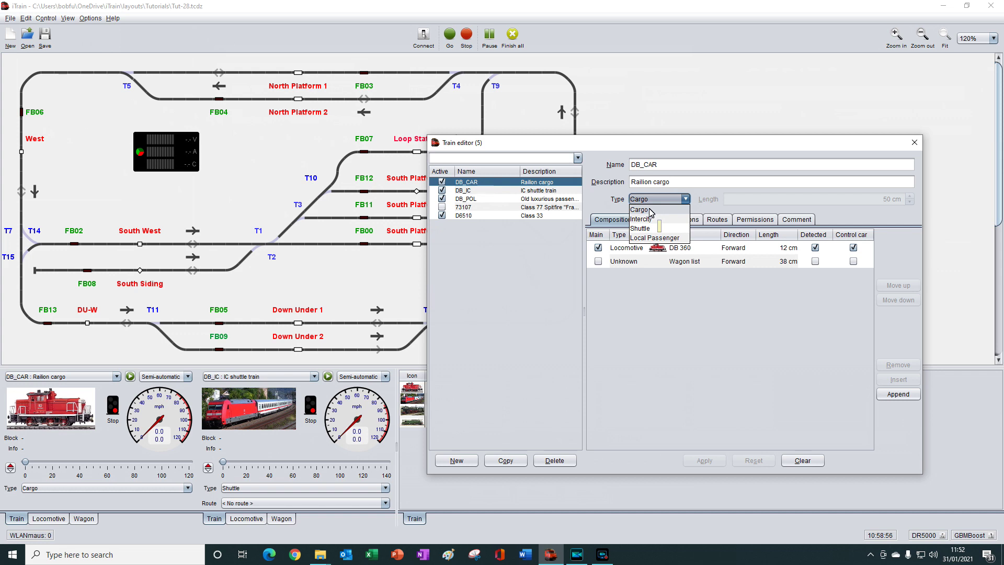
click(600, 202)
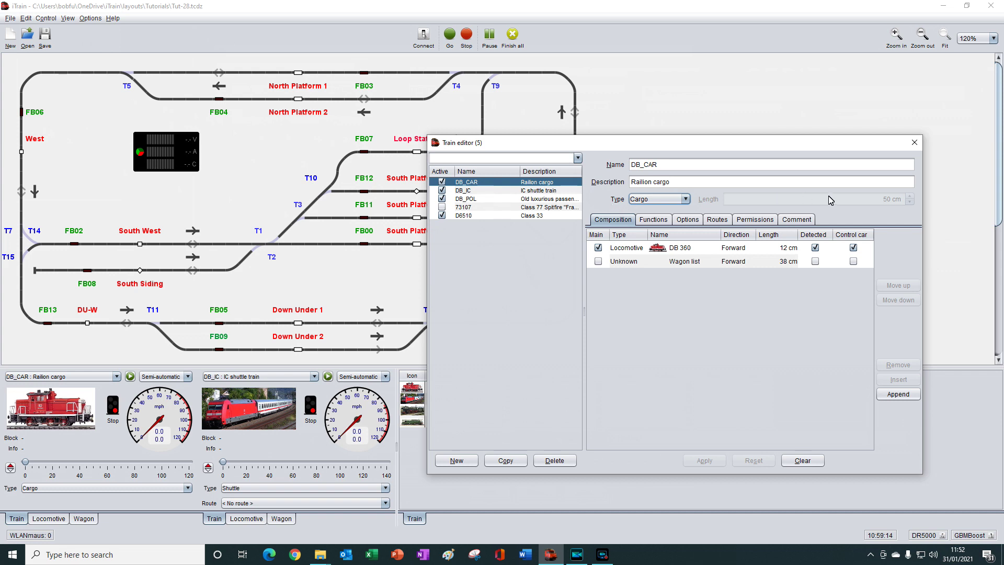
- Close the train editor and bring up the Edit list of editors
click(914, 143)
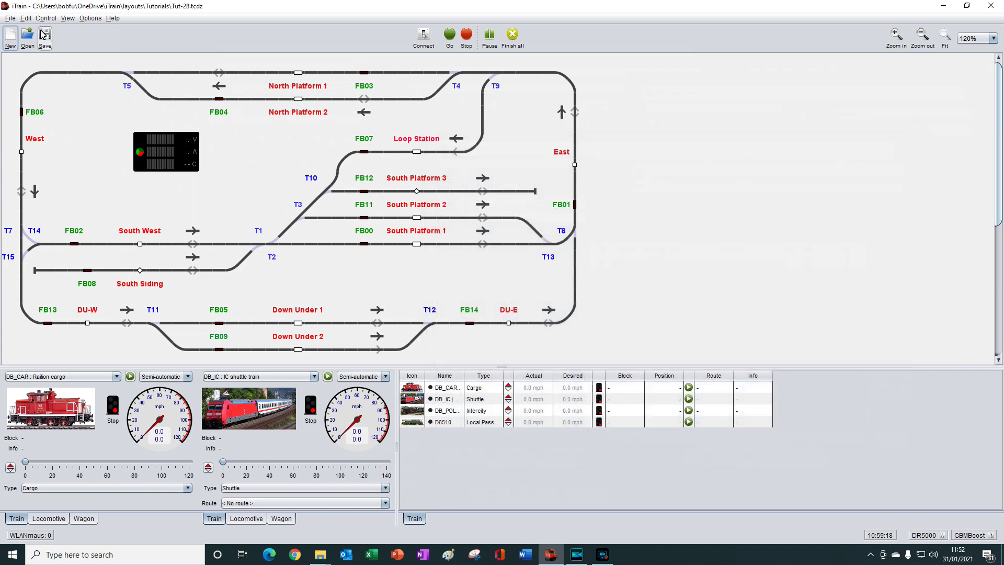
click(26, 19)
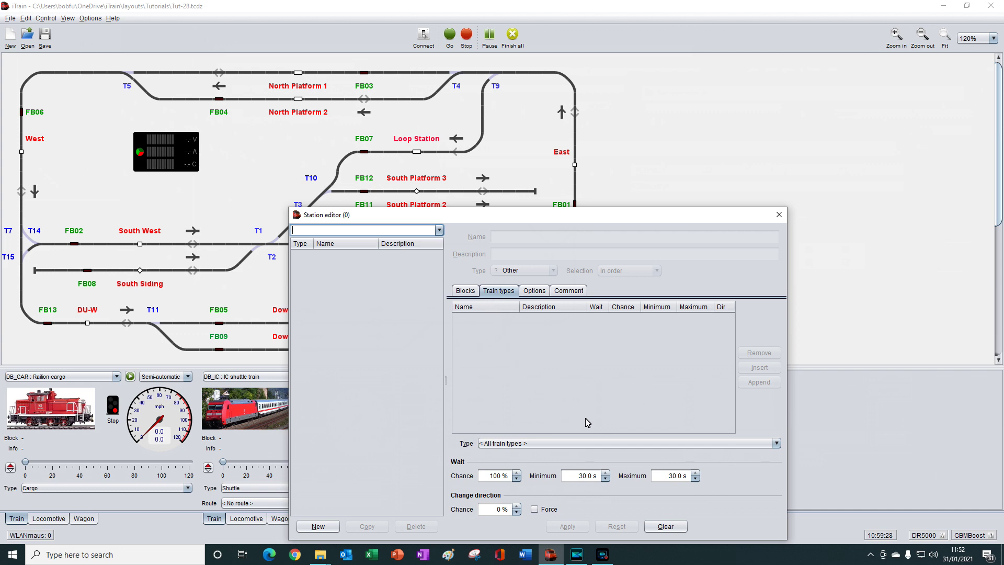
- Check which train types a station can filter, then close the empty station editor
click(777, 443)
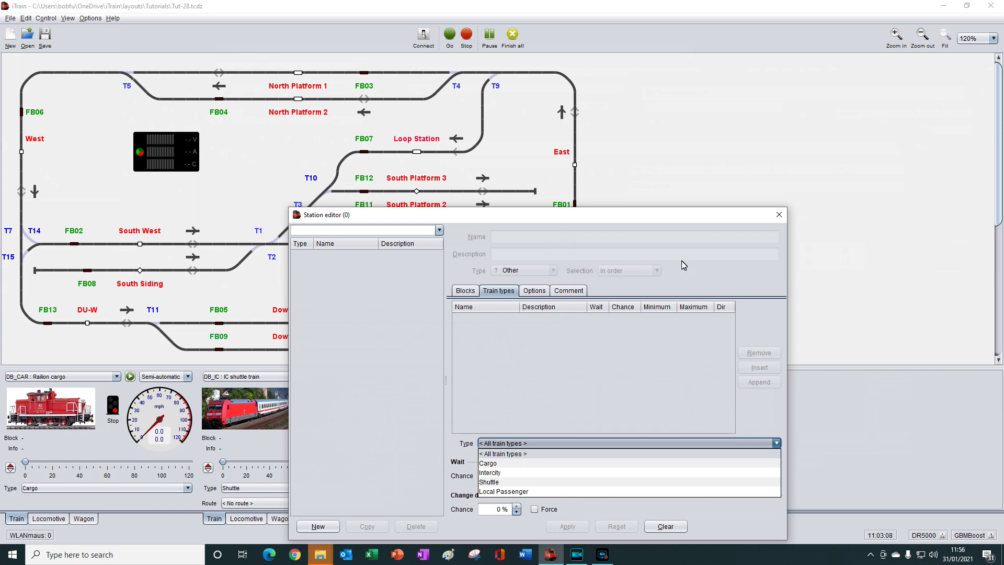
click(774, 216)
click(774, 217)
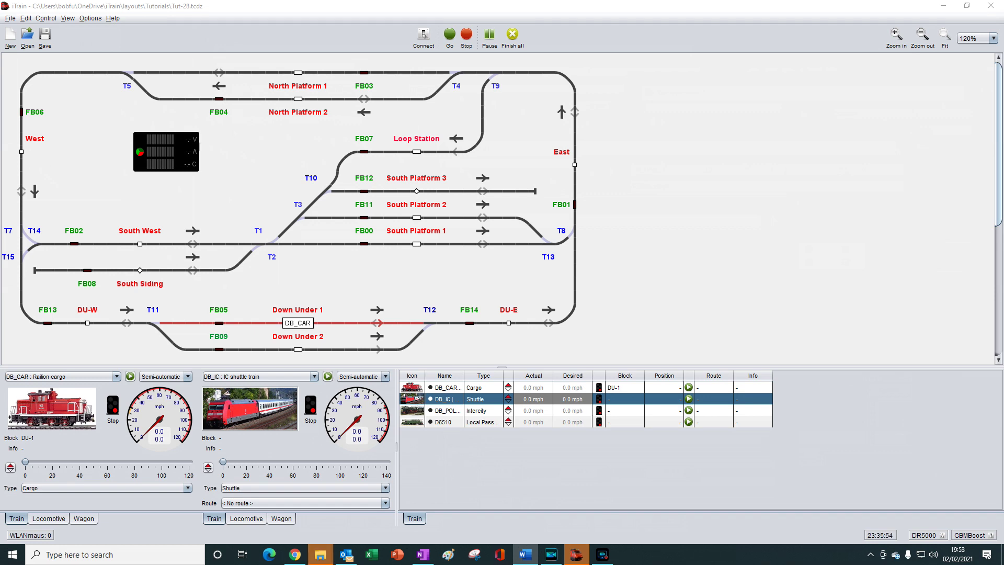
- Reopen the station editor from the Edit menu, now showing station North with blocks N1 and N2
click(26, 18)
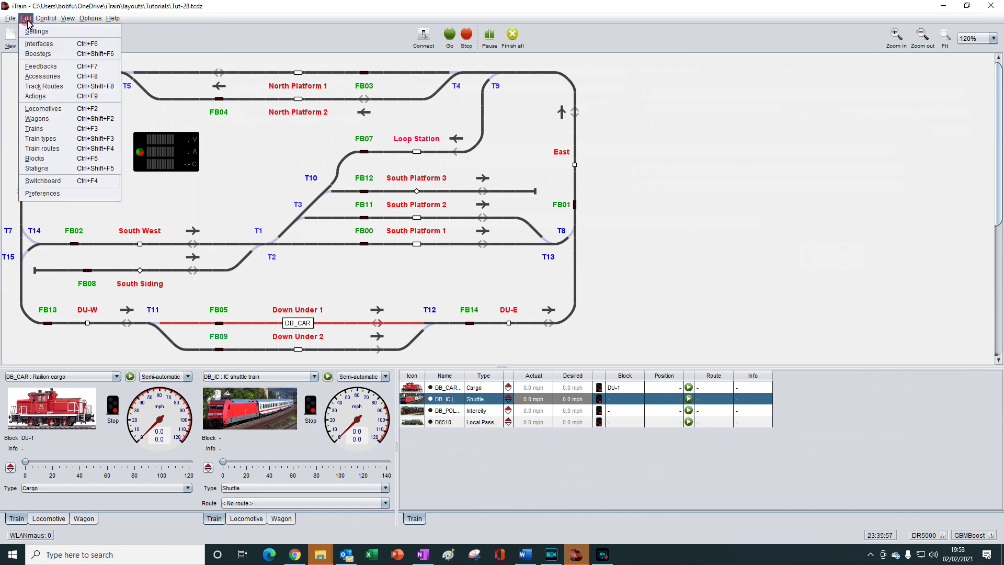
click(41, 170)
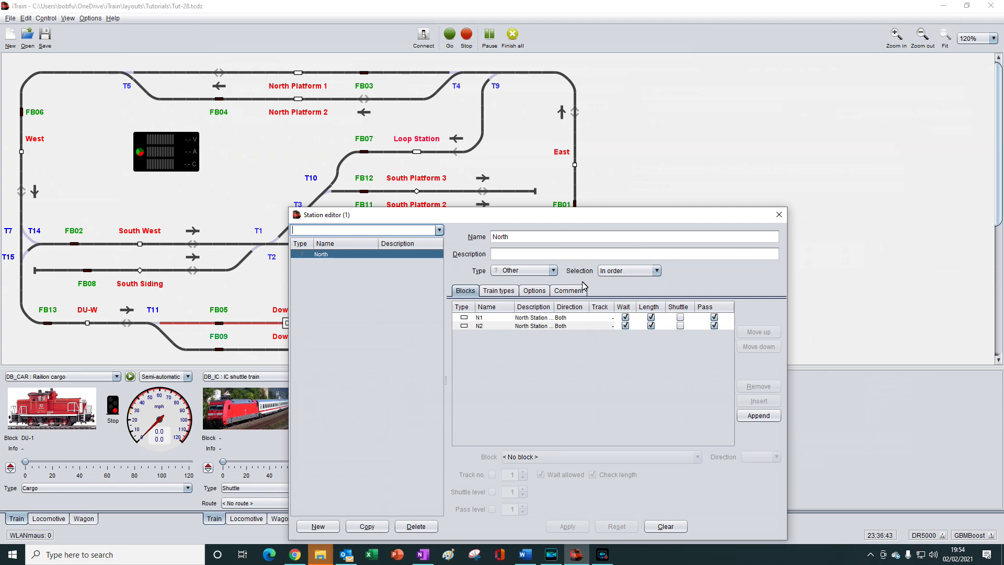
- Check station North's type and In order block selection, then its train type rules and Threshold option
click(553, 271)
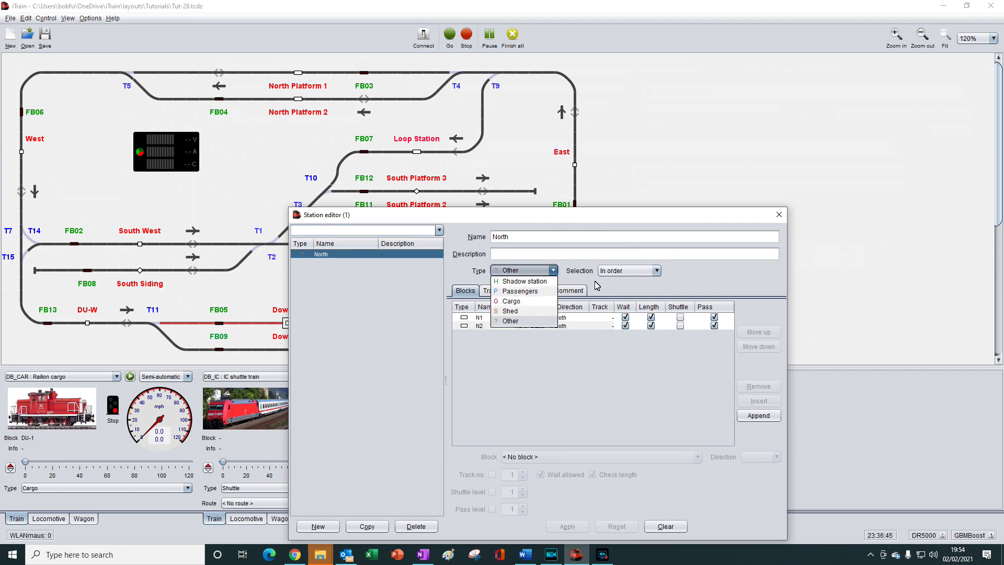
click(658, 272)
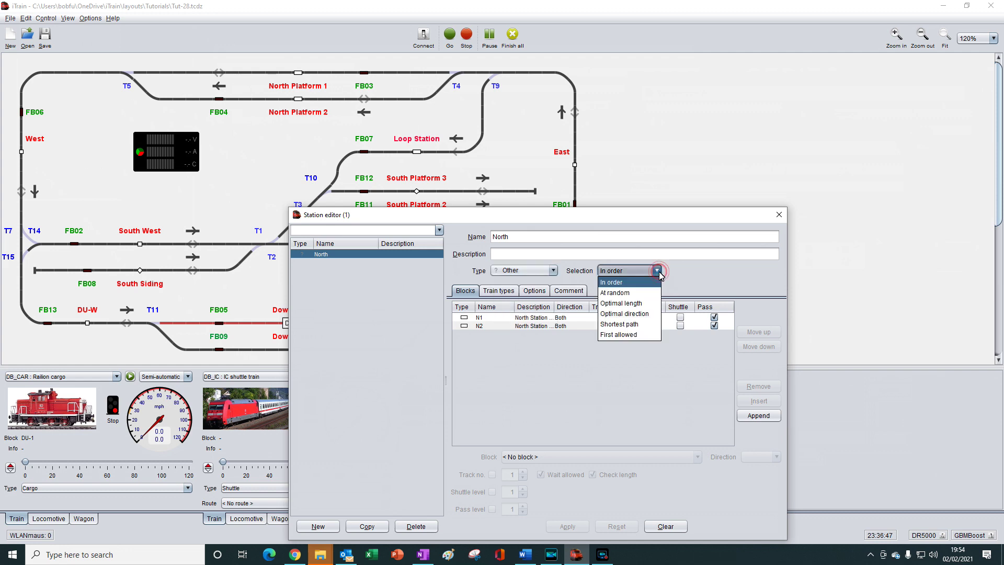
click(465, 297)
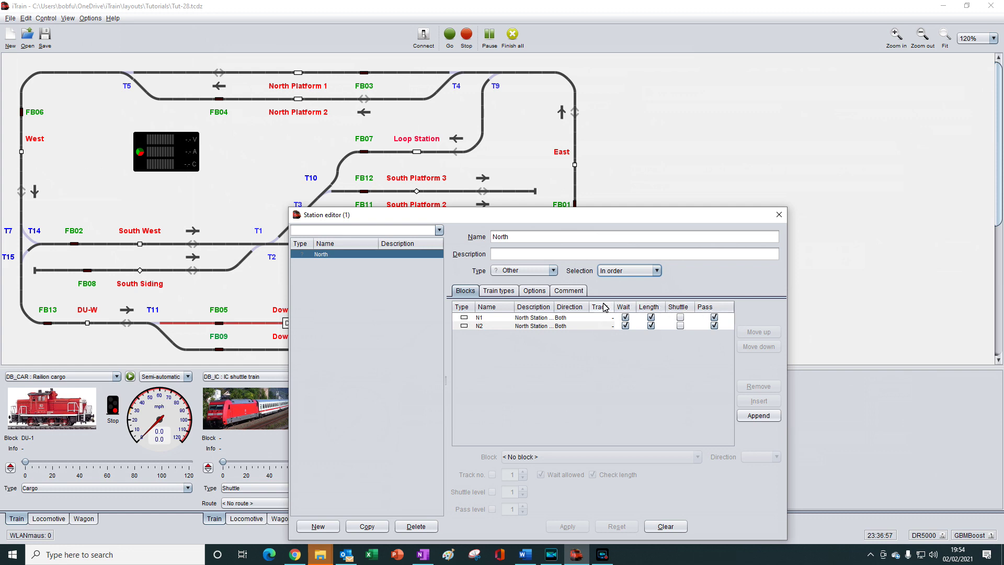
click(495, 292)
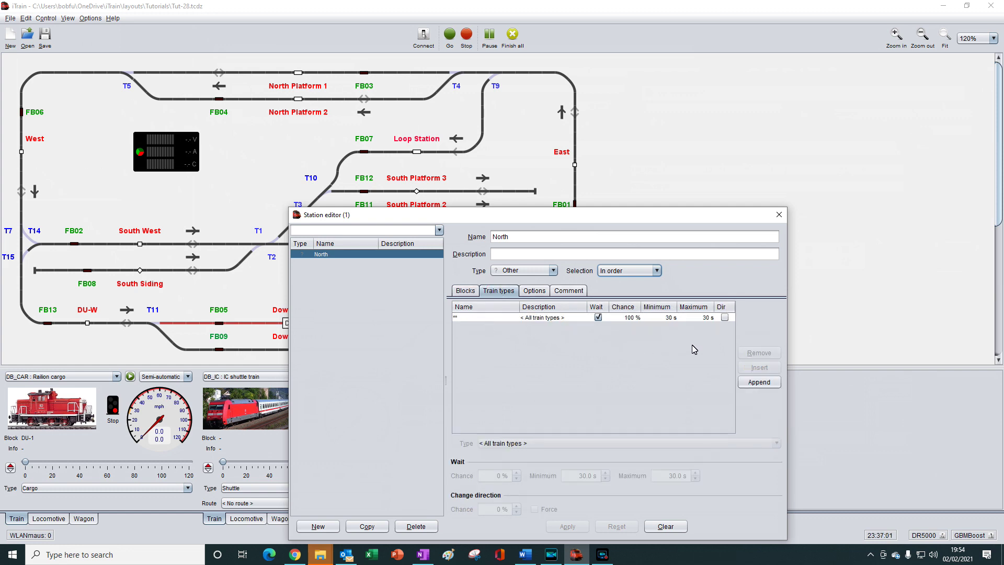
click(534, 292)
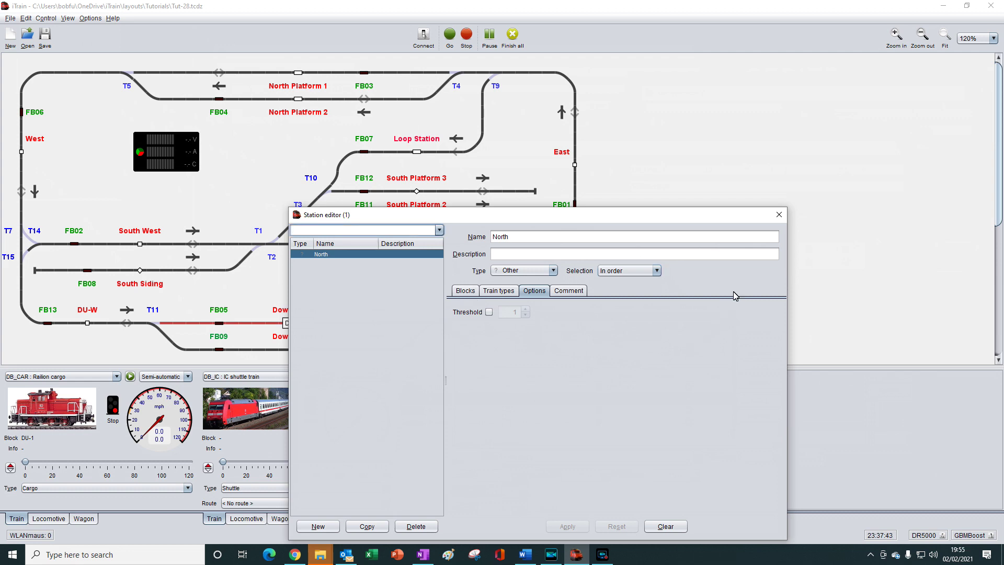
- Close the Station editor to return to the Tut-28 layout and four-train list
click(779, 216)
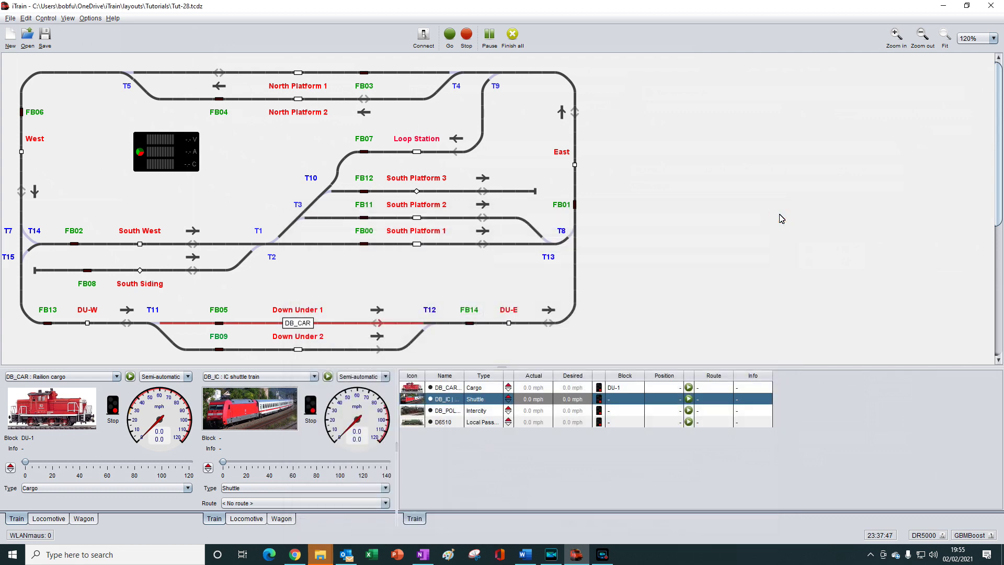